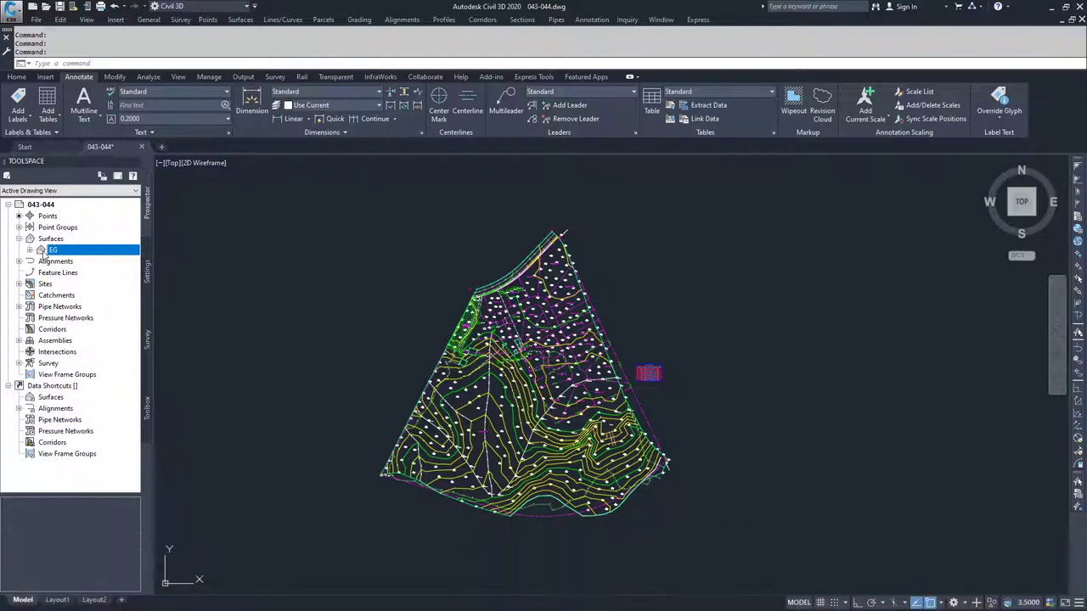
In EG Surface Properties, run a Slopes analysis with 5 ranges
right_click(47, 254)
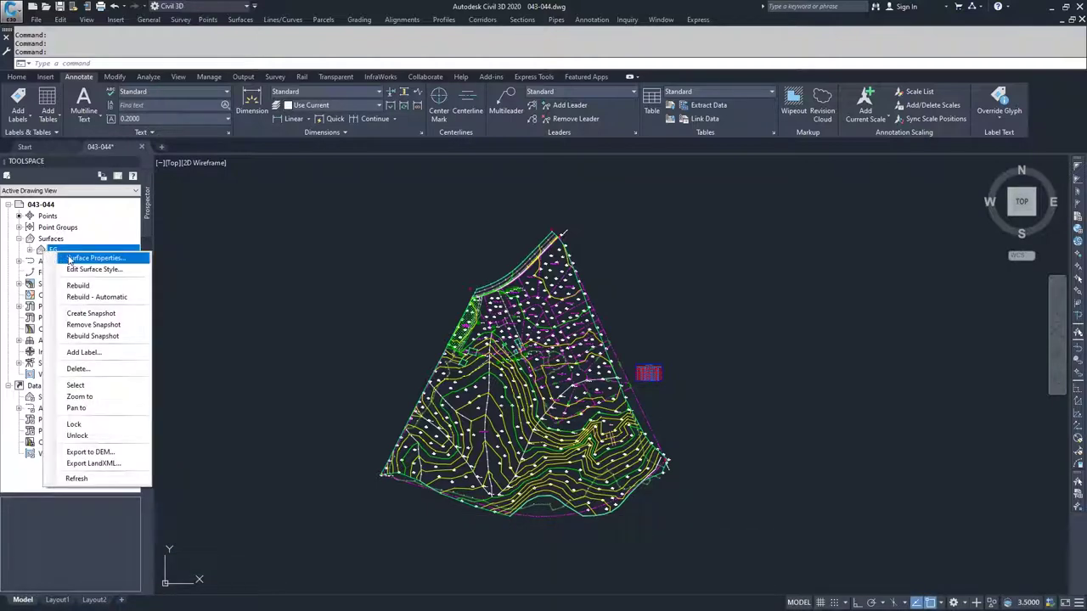
click(71, 259)
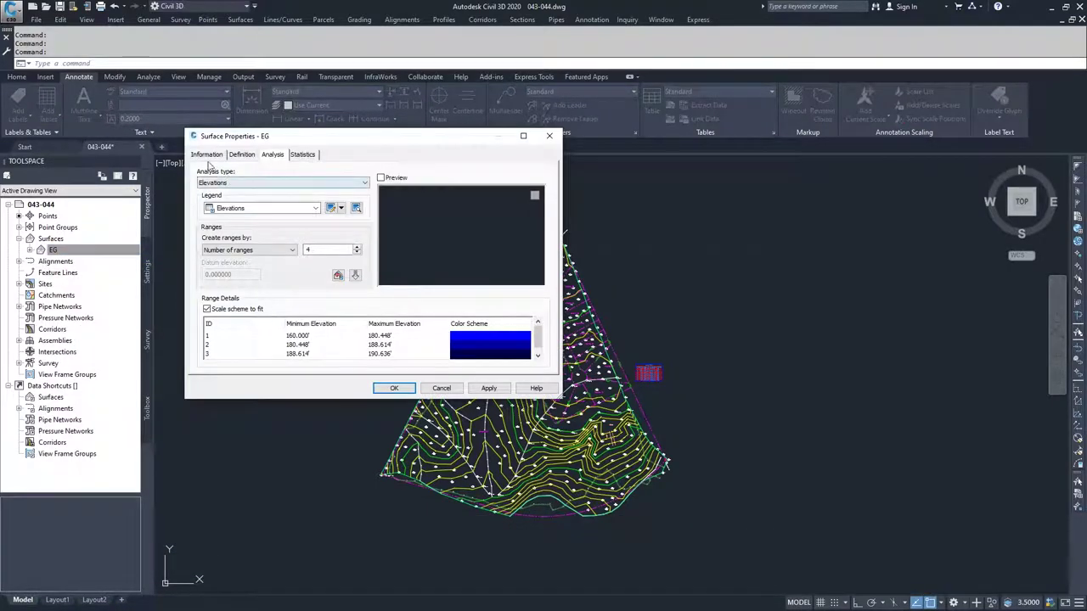
click(282, 187)
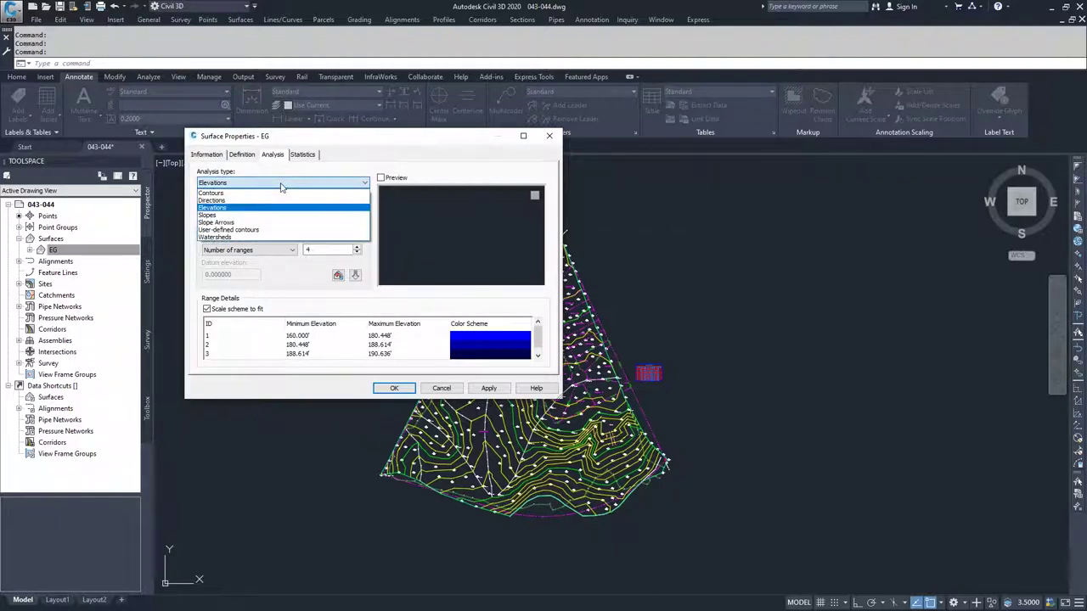
click(217, 216)
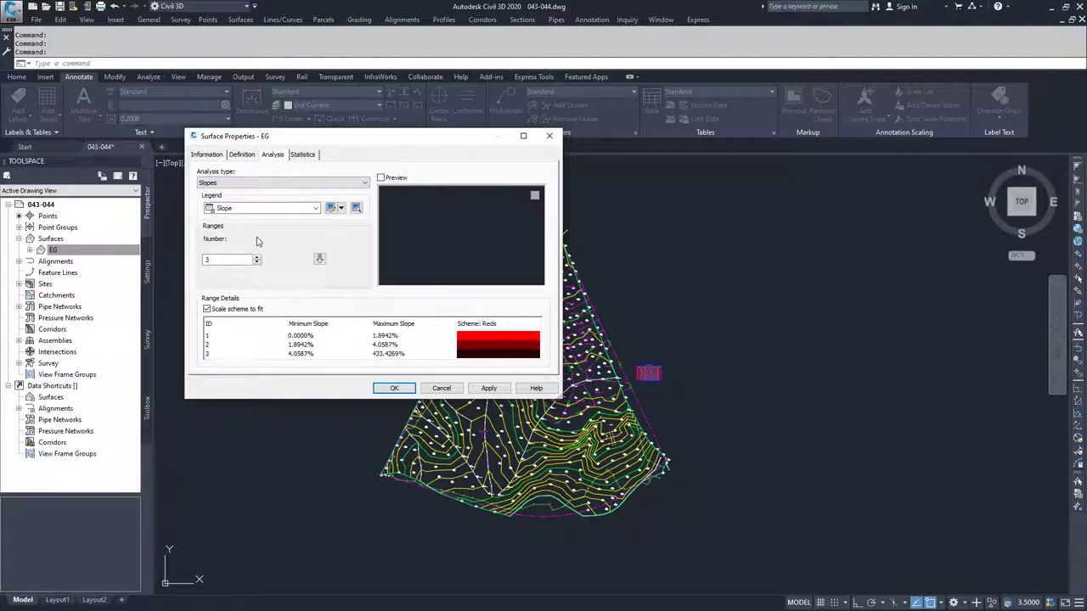
drag(228, 261, 200, 266)
text(5)
click(319, 260)
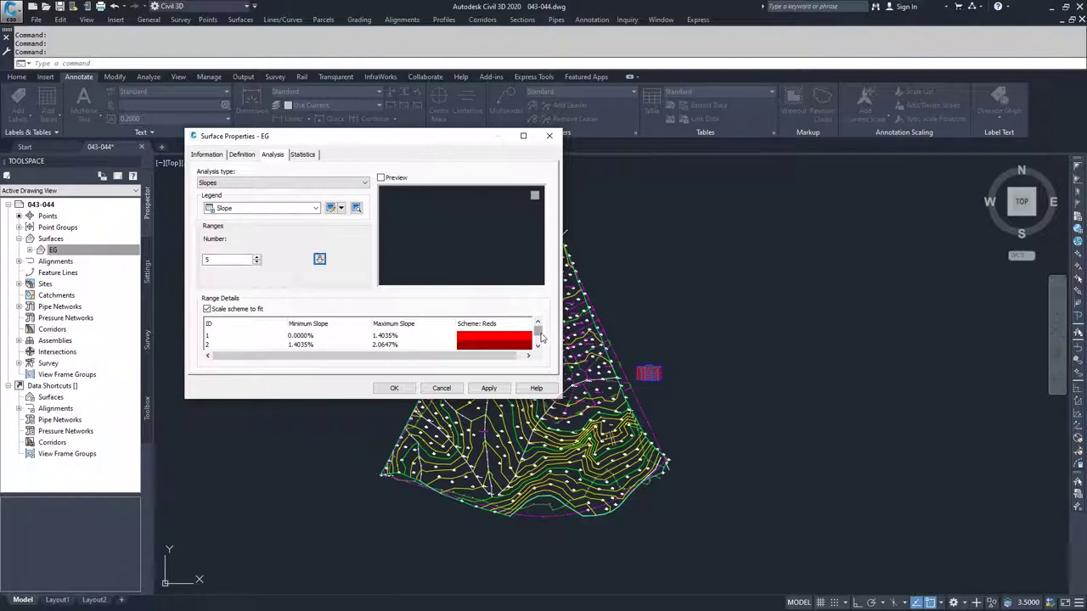
scroll(539, 333, down, 2)
Stretch the EG Surface Properties dialog so all five slope ranges show, then view Statistics
scroll(539, 331, up, 2)
scroll(538, 333, down, 2)
scroll(538, 333, up, 2)
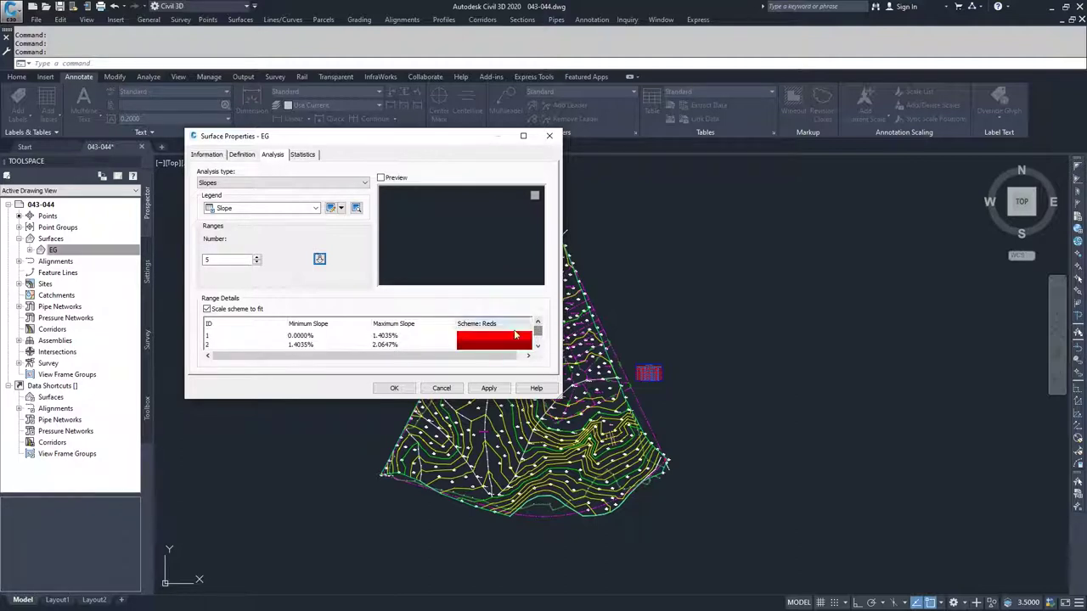
drag(351, 399, 348, 485)
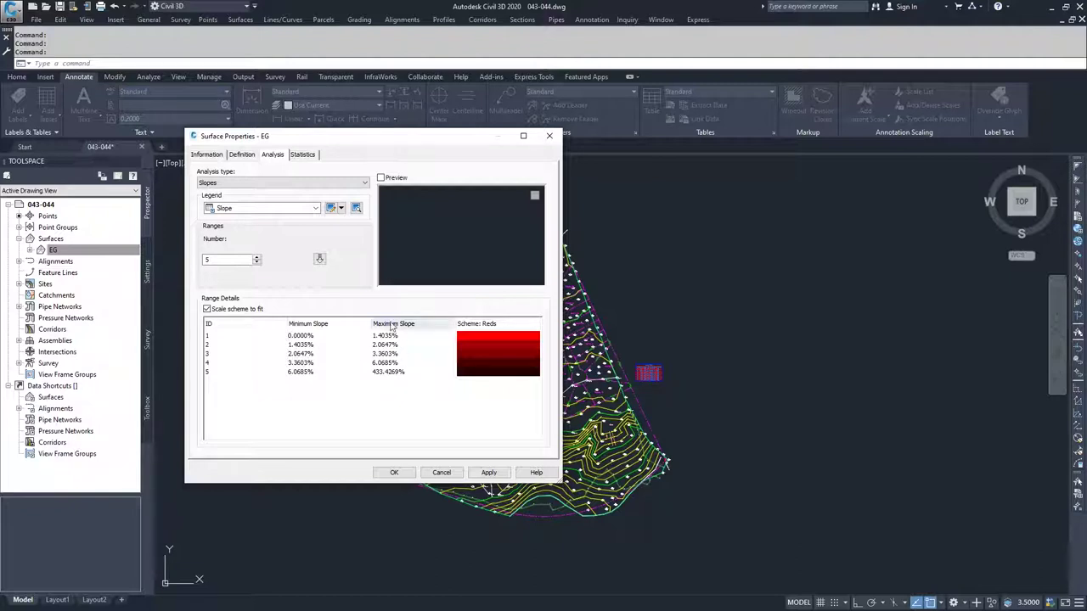
click(303, 155)
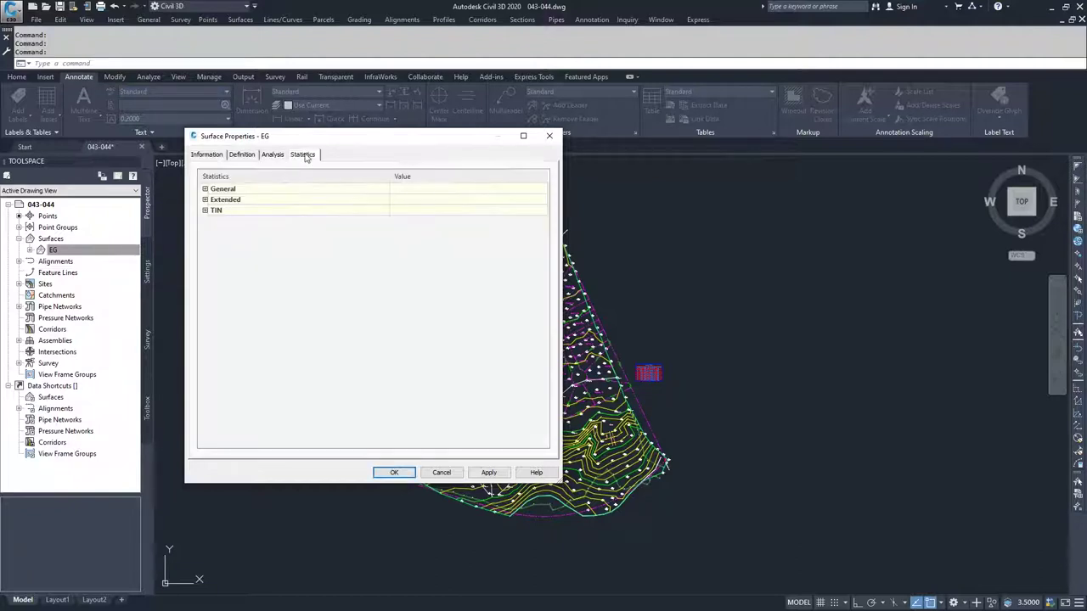
click(205, 199)
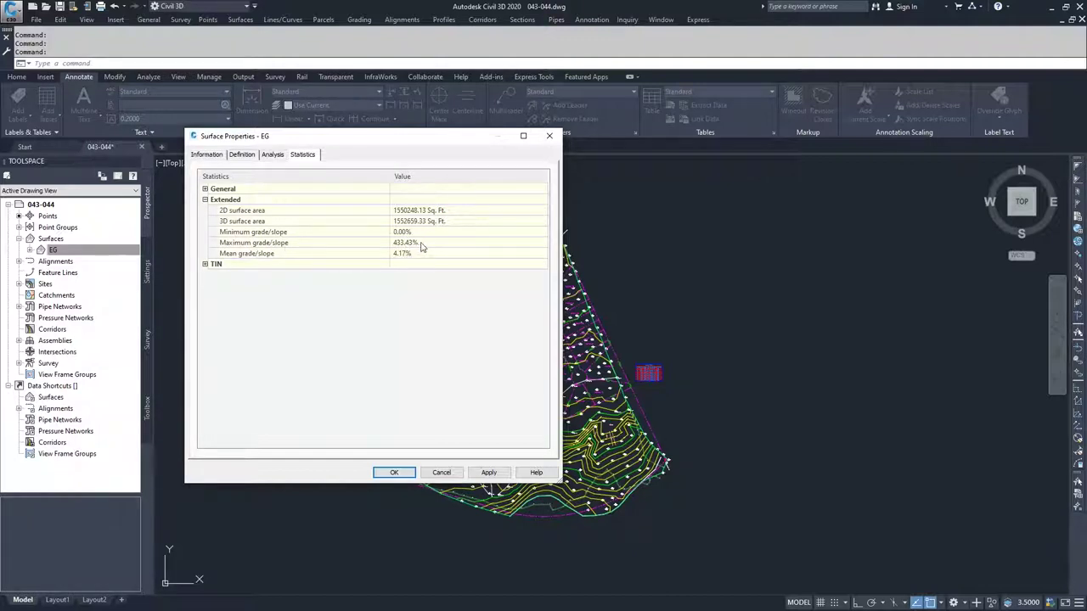
click(274, 156)
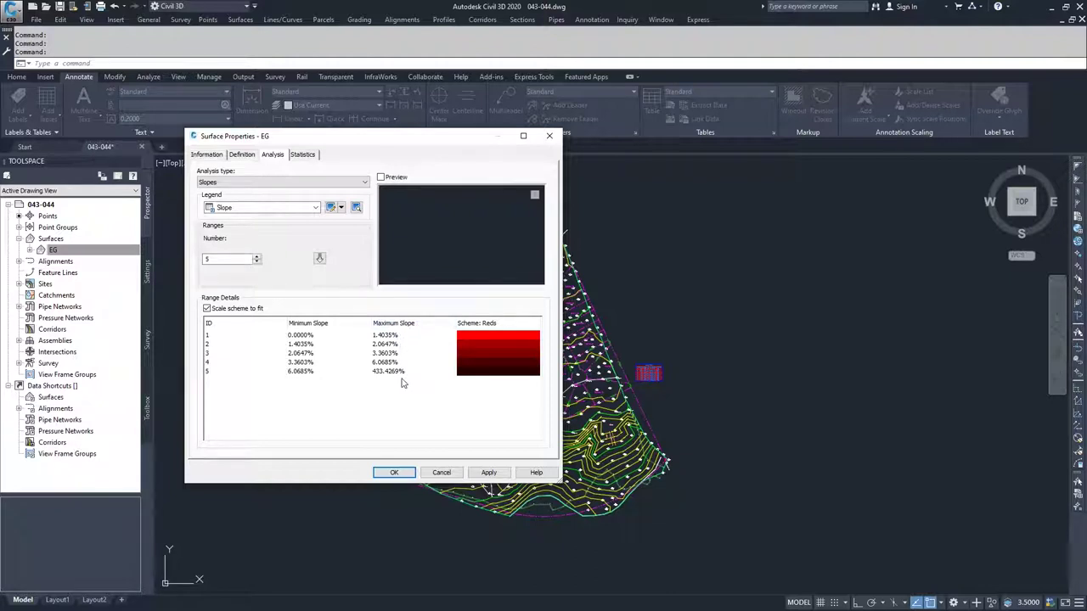
Set slope range 1's maximum slope to 10%
click(394, 336)
click(409, 337)
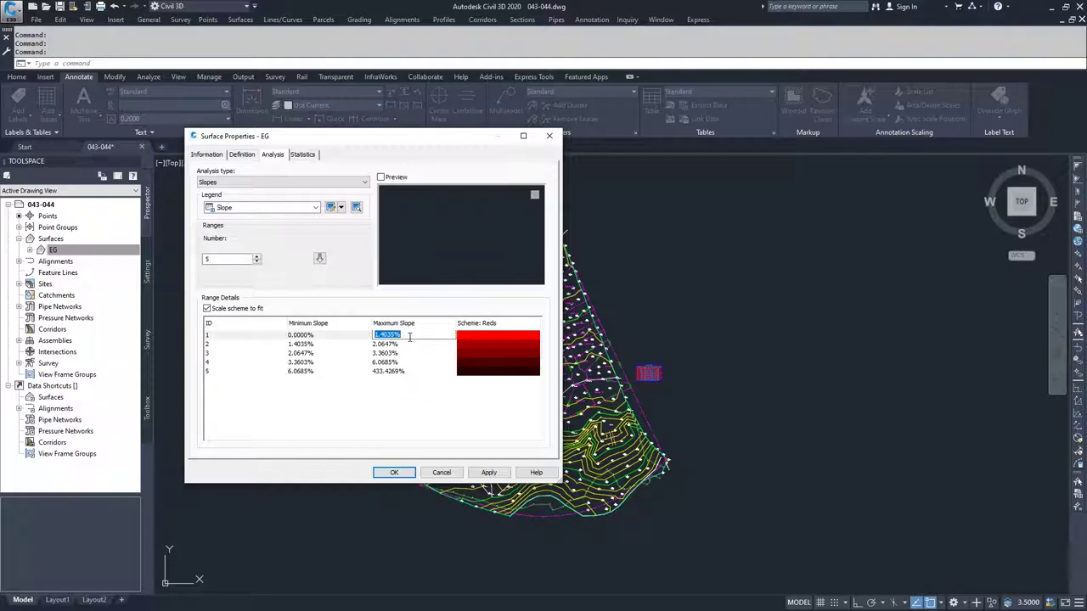
text(10)
click(405, 344)
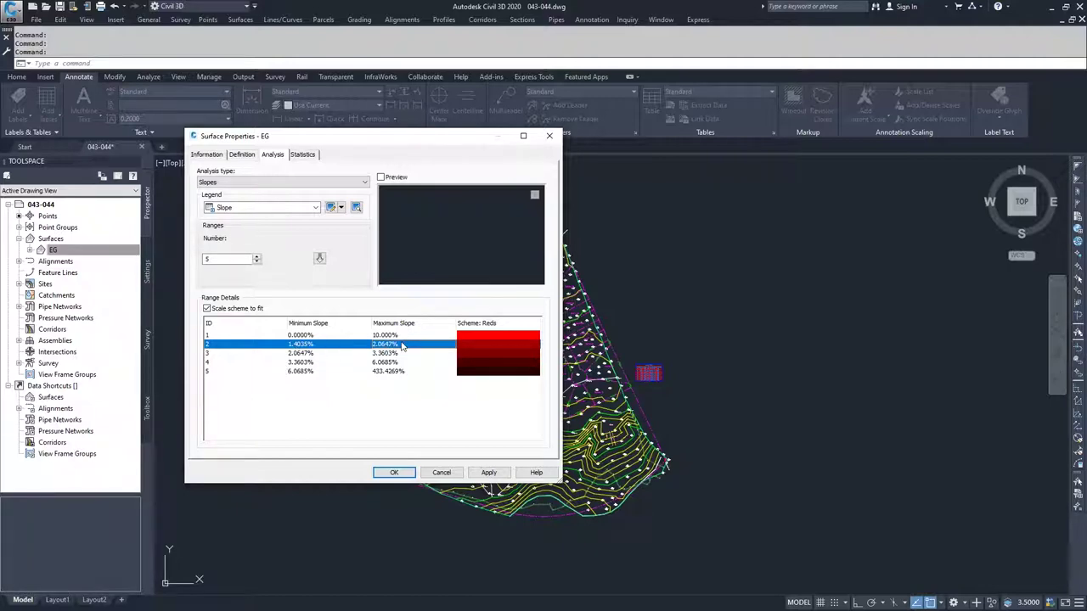
Make slope range 2 span 10% to 50%, dismissing the minimum-above-maximum warning
click(301, 344)
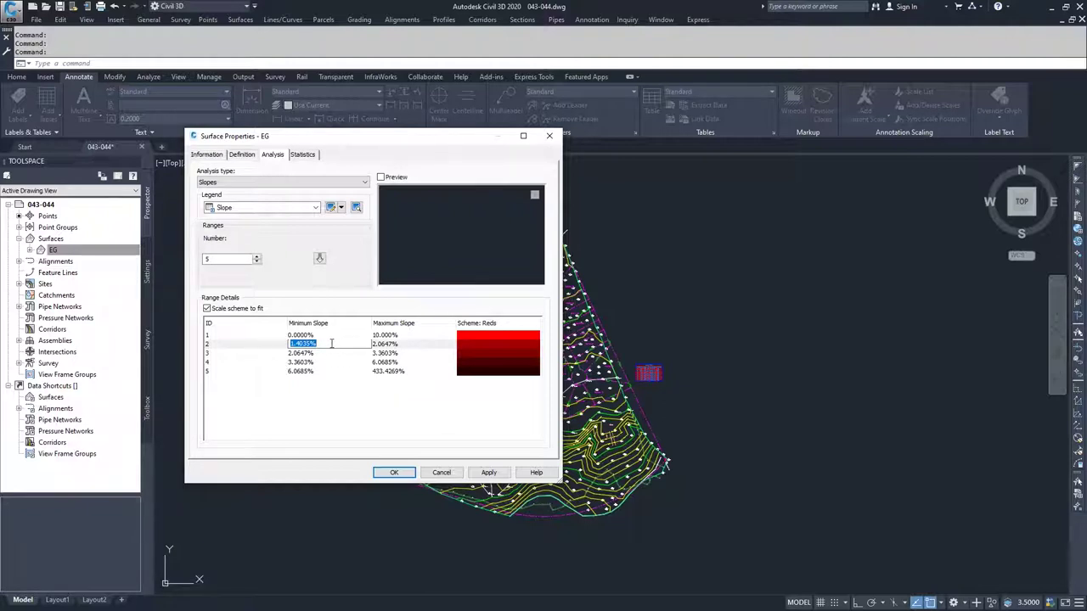
text(10)
click(280, 378)
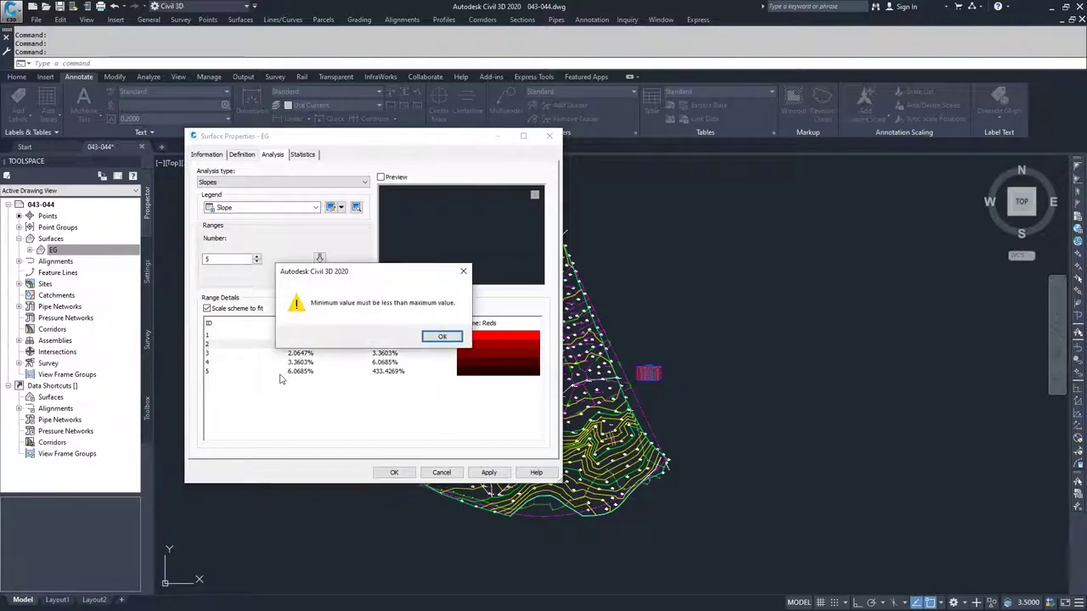
click(441, 337)
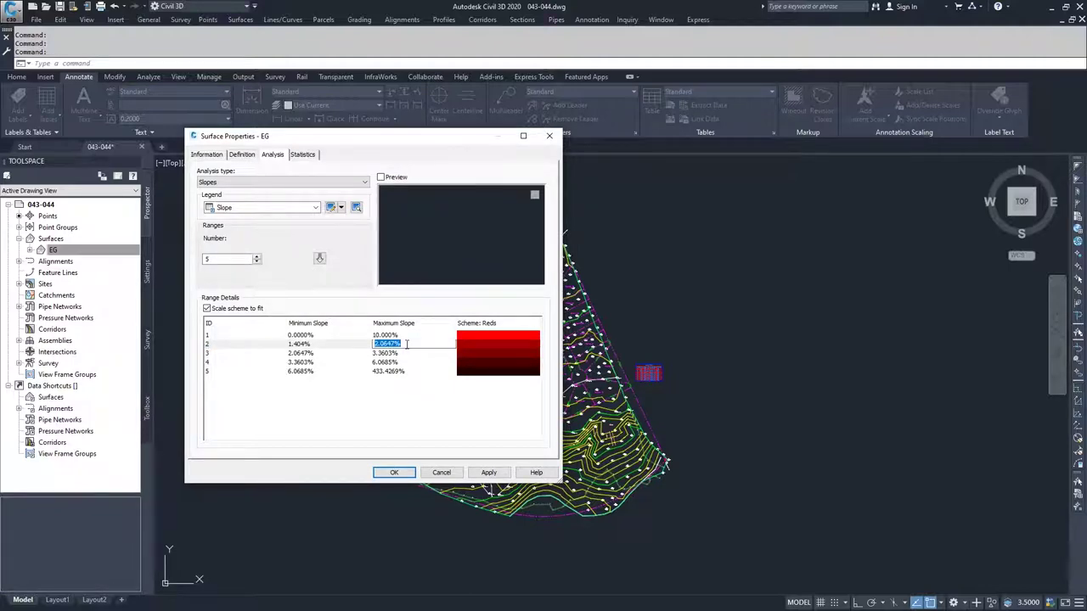
text(50)
click(306, 344)
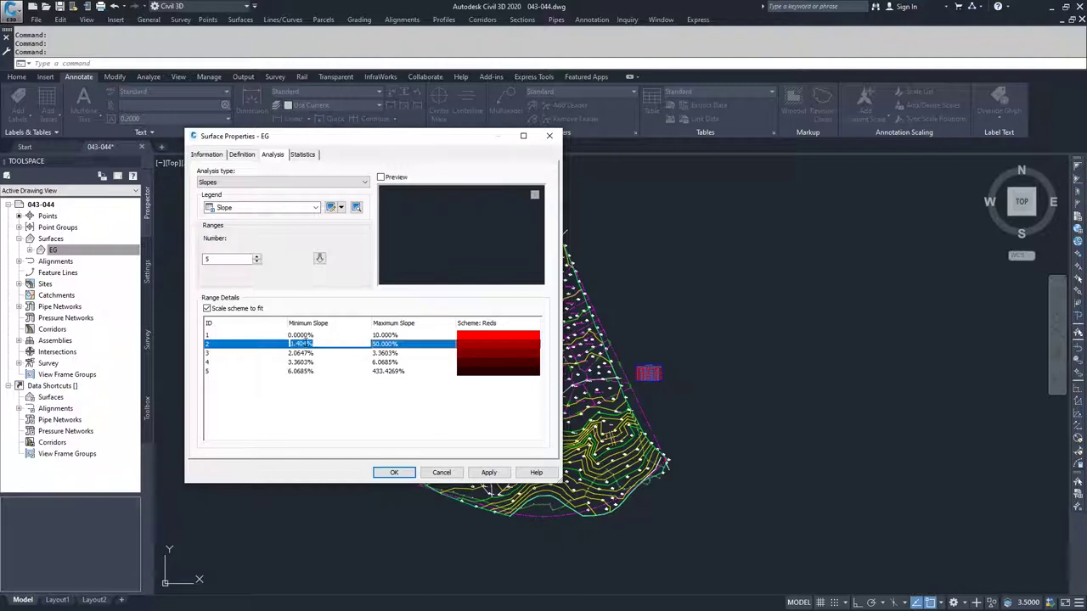
click(306, 344)
text(10)
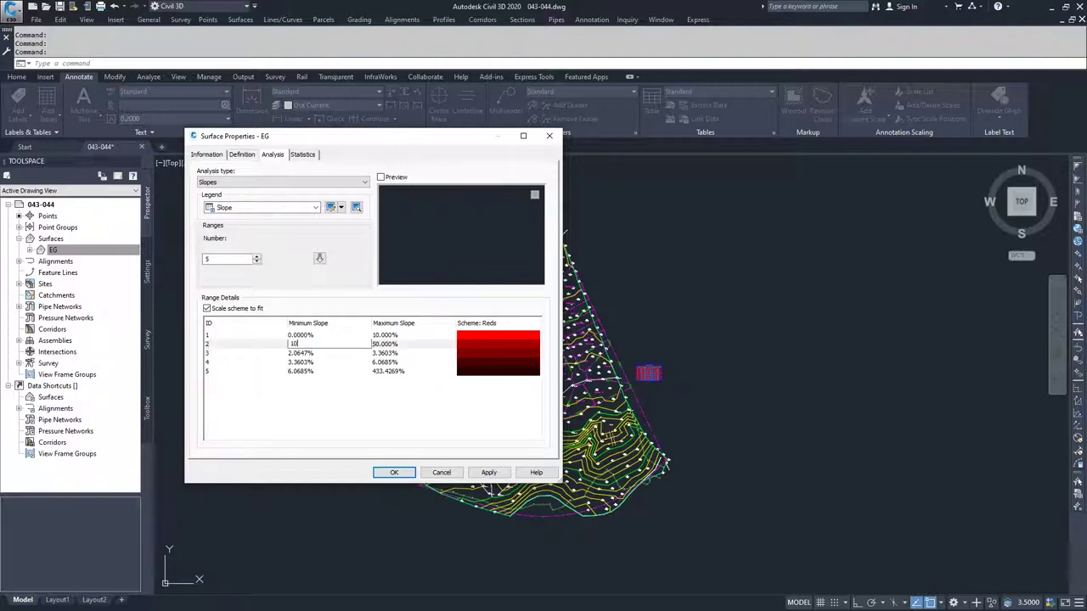
click(306, 346)
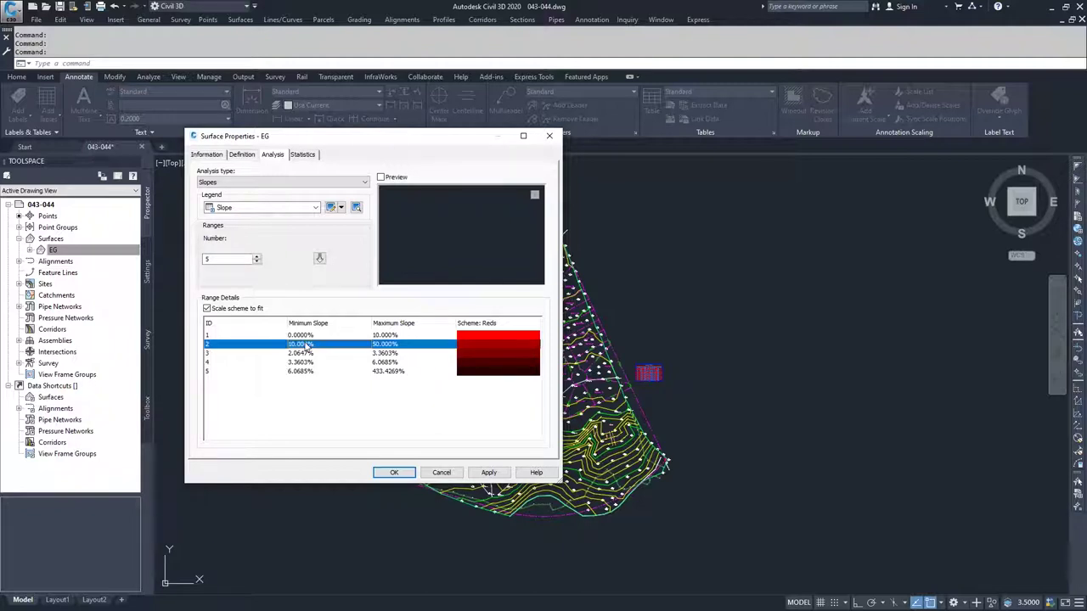
click(384, 353)
Set slope range 3 to 50%–125%
click(384, 353)
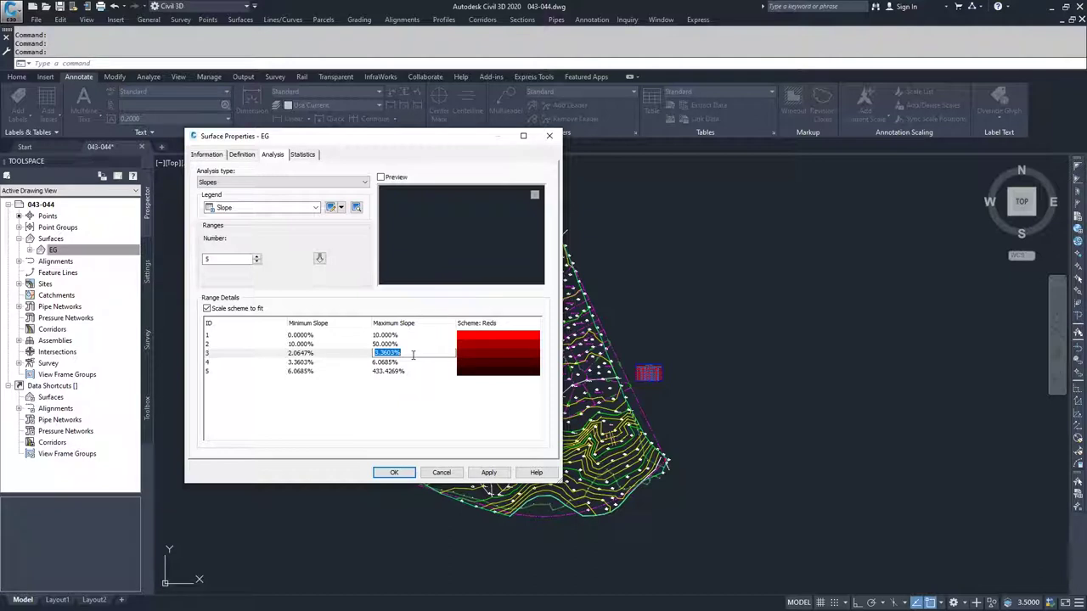
text(125)
click(315, 353)
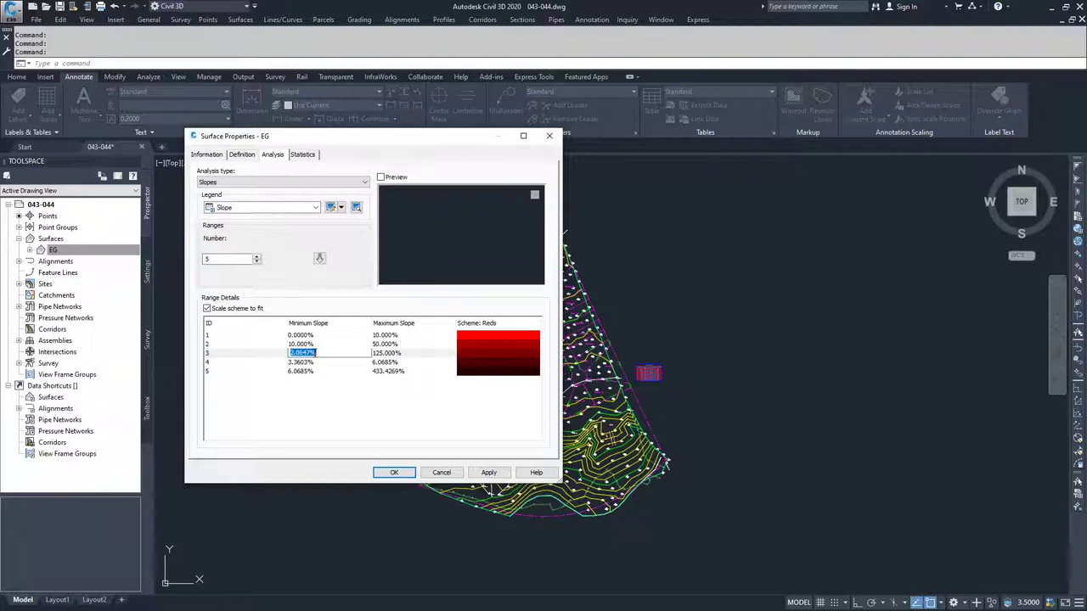
text(50)
click(388, 363)
Set slope range 4 to 125%–250%
click(389, 363)
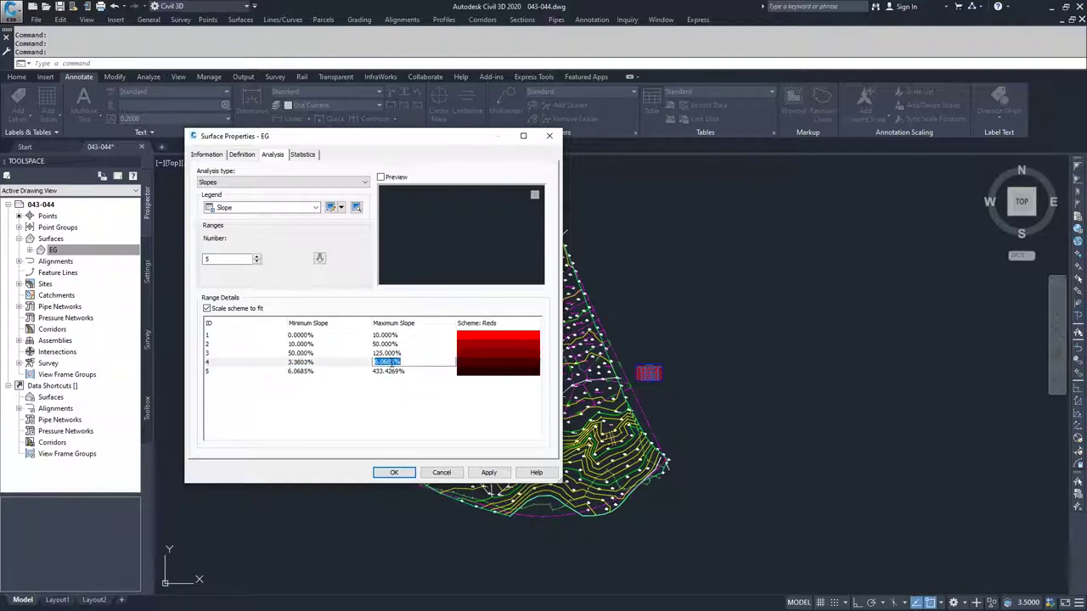
text(250)
click(297, 363)
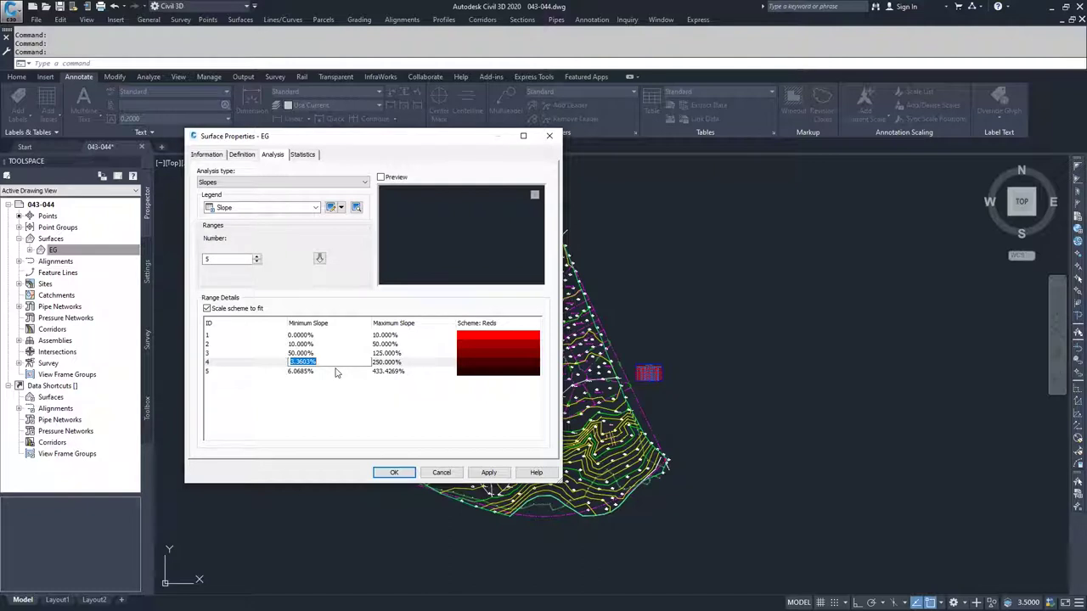
text(125)
click(323, 372)
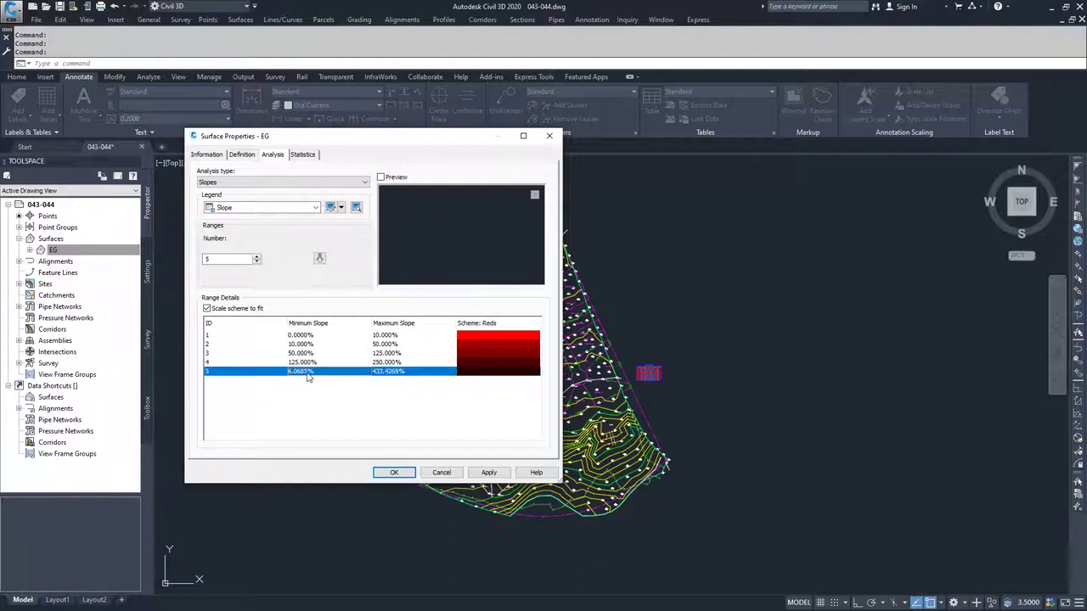
Set slope range 5's minimum to 250% and apply the five ranges
click(309, 376)
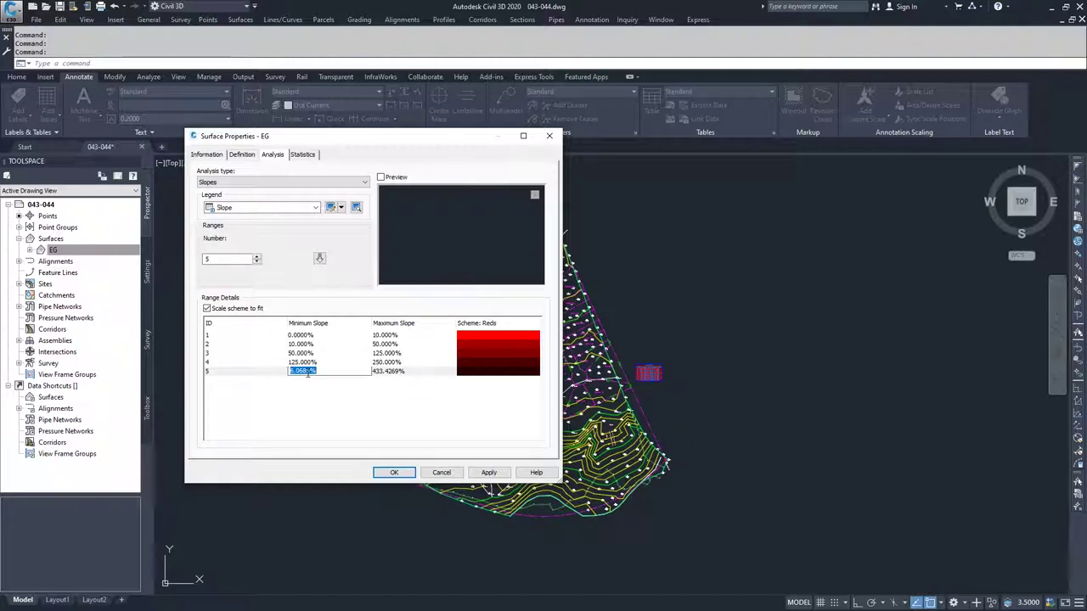
text(250)
key(Return)
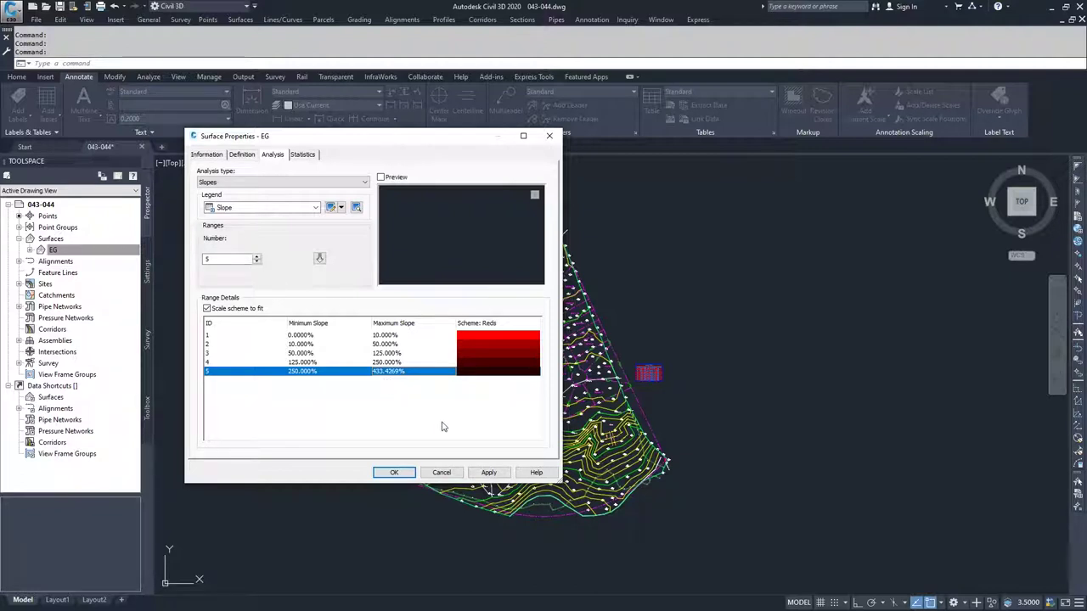
click(488, 472)
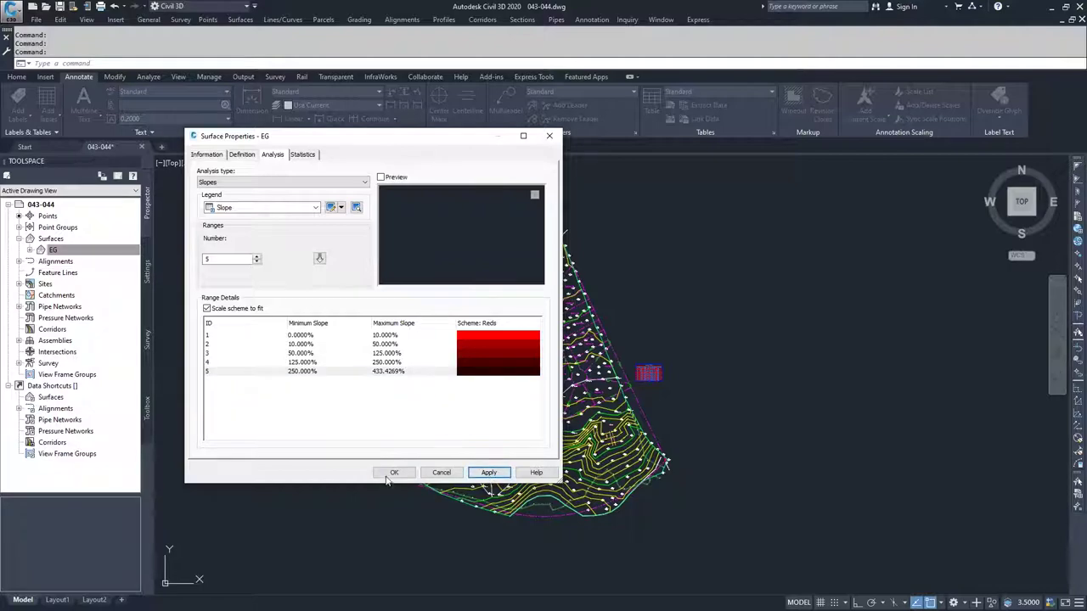